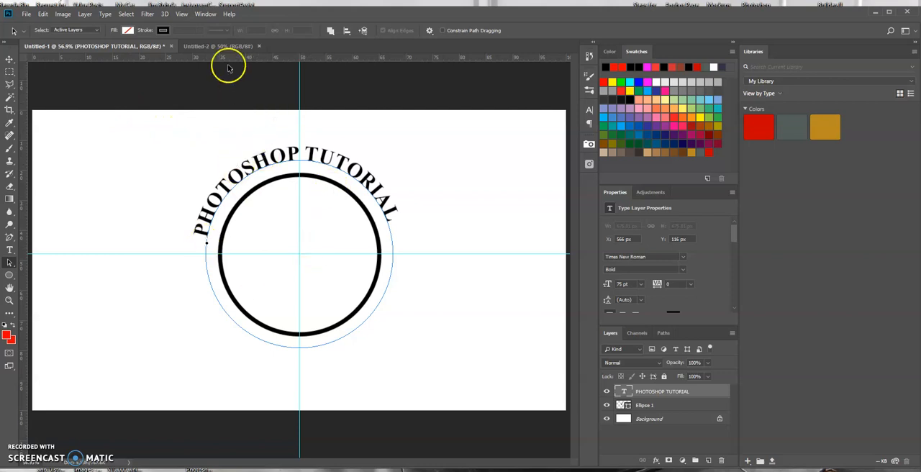
Step: Switch to the blank Untitled-2 document and check the ruler and snap view options
left_click(220, 47)
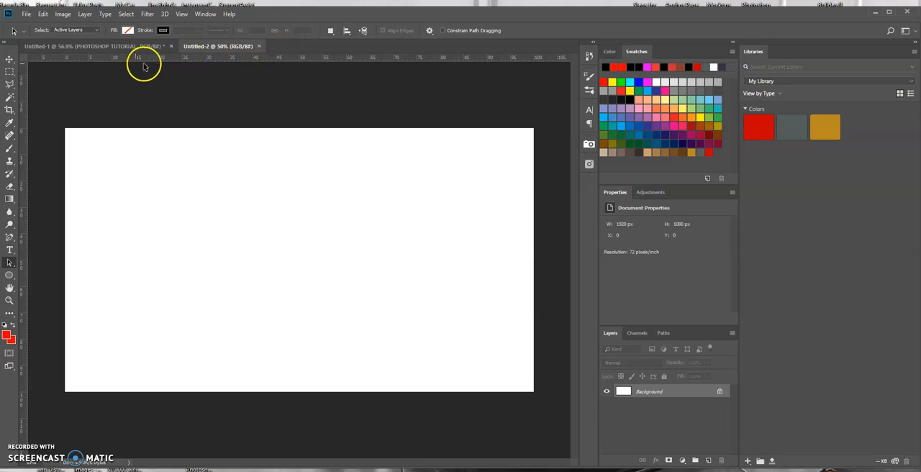
left_click(183, 15)
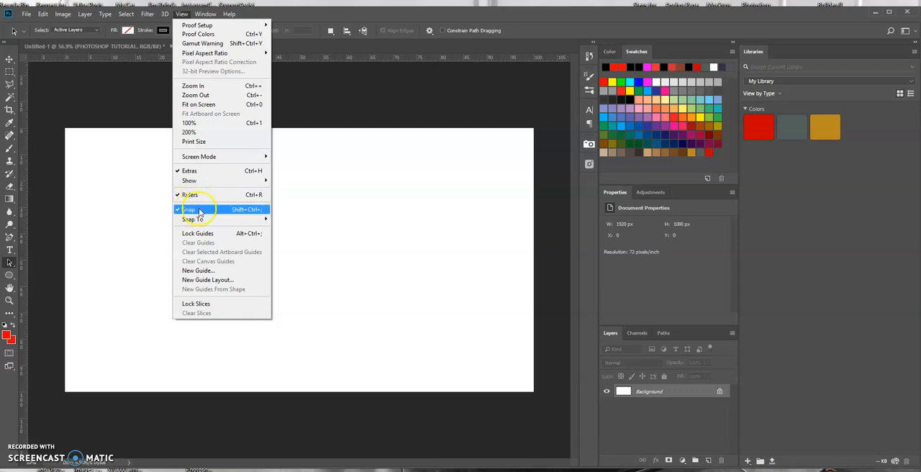
left_click(299, 21)
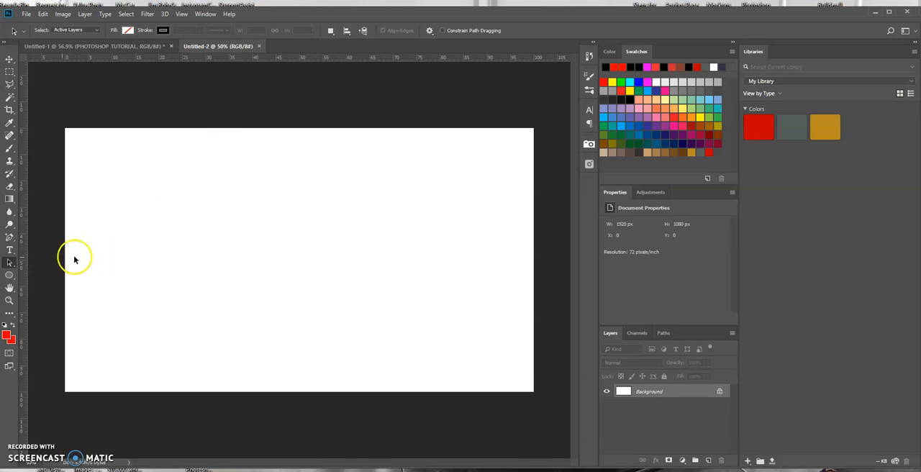
Step: Draw an unfilled circle shape about 624 px wide with a 15 px black stroke using the Ellipse tool in Shape mode
left_click(11, 276)
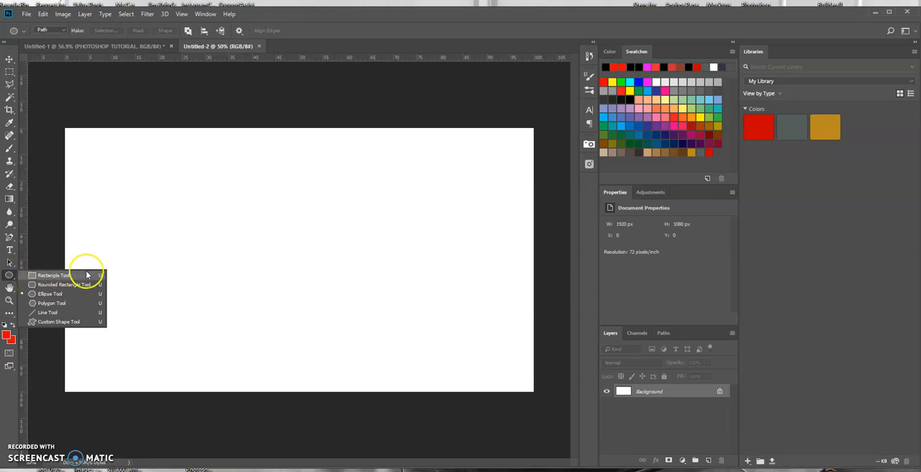
left_click(59, 296)
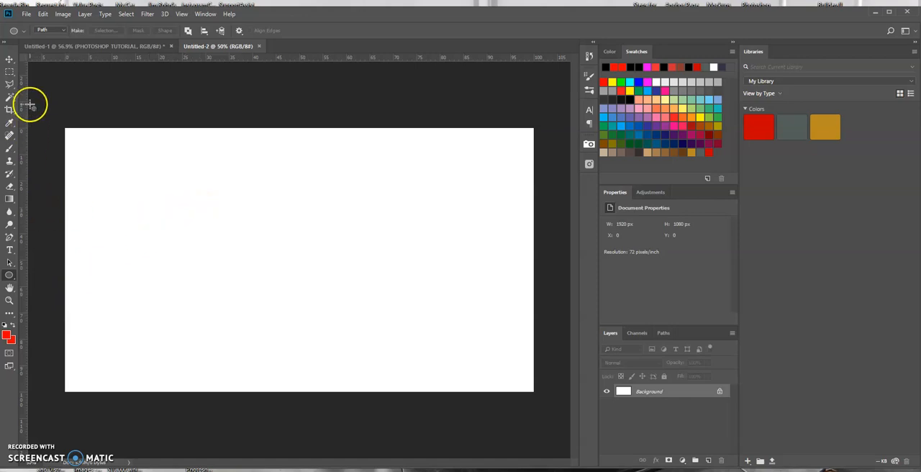
left_click(64, 31)
left_click(58, 33)
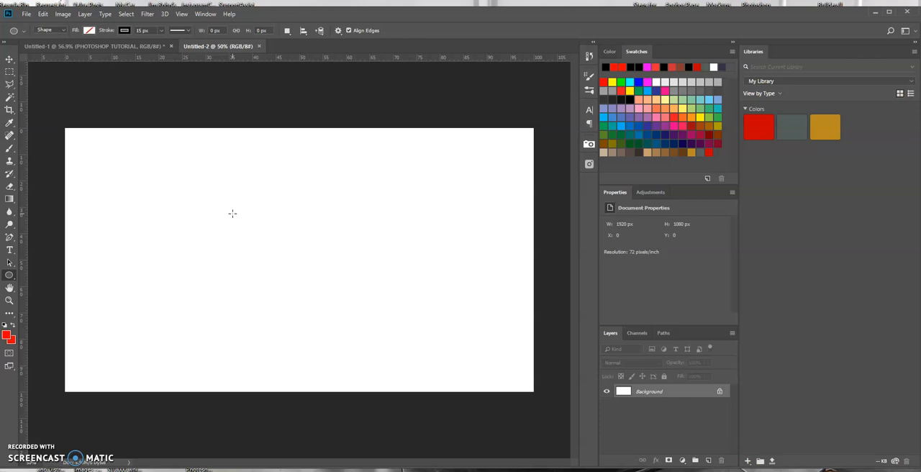
mouse_move(232, 213)
left_mouse_down()
mouse_move(326, 290)
mouse_move(476, 367)
left_mouse_up()
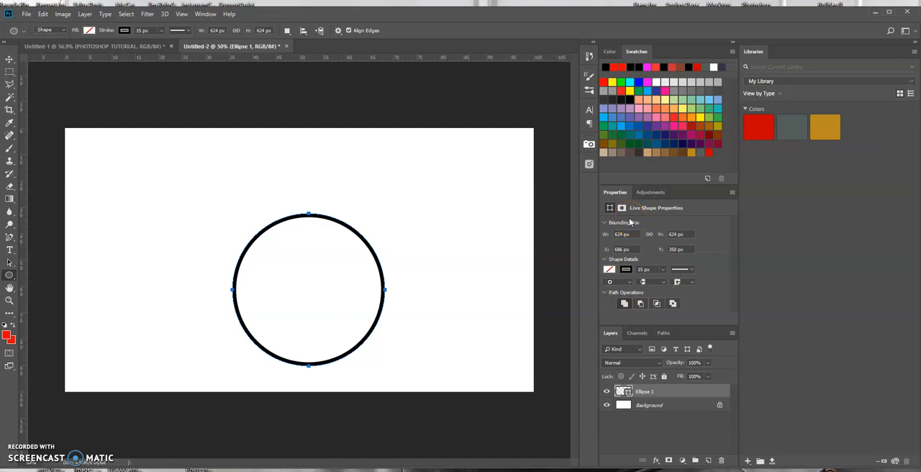
left_click(482, 230)
Step: Add one horizontal and one vertical guide crossing at the centre of the canvas
left_click_drag(294, 59, 312, 262)
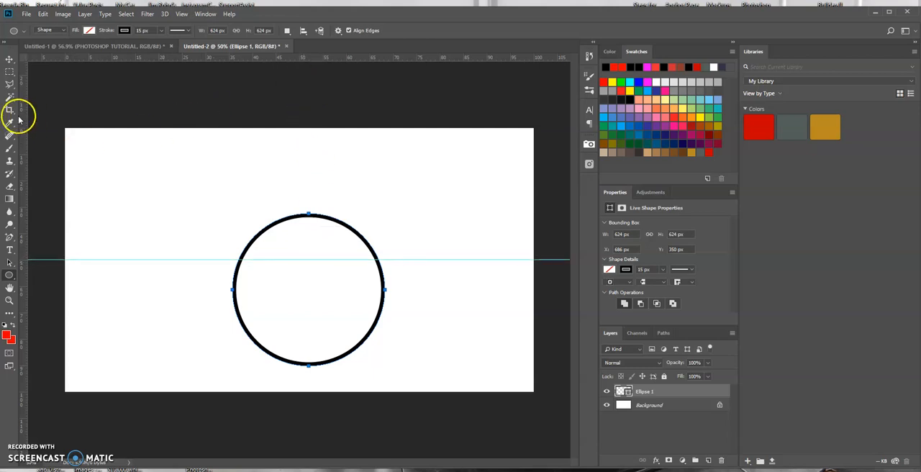
left_click_drag(25, 131, 300, 145)
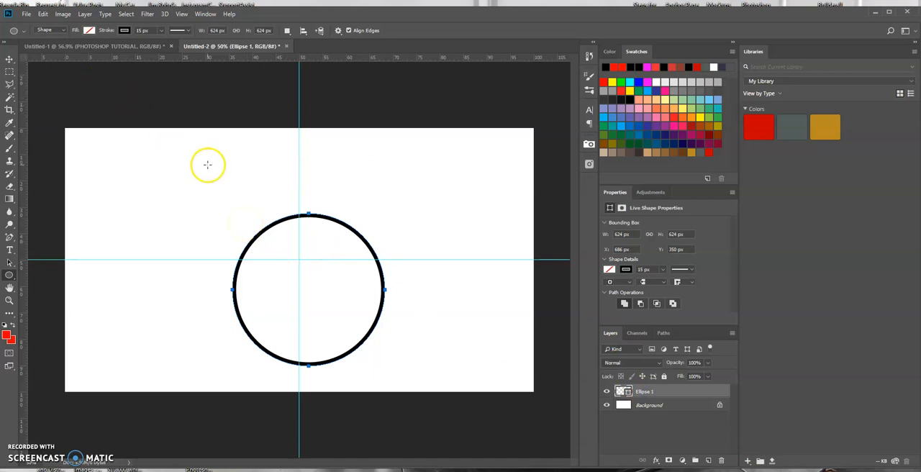
left_click(323, 253)
left_click(482, 164)
Step: Move the black circle so that its centre snaps to the intersection of the two guides
left_click(11, 61)
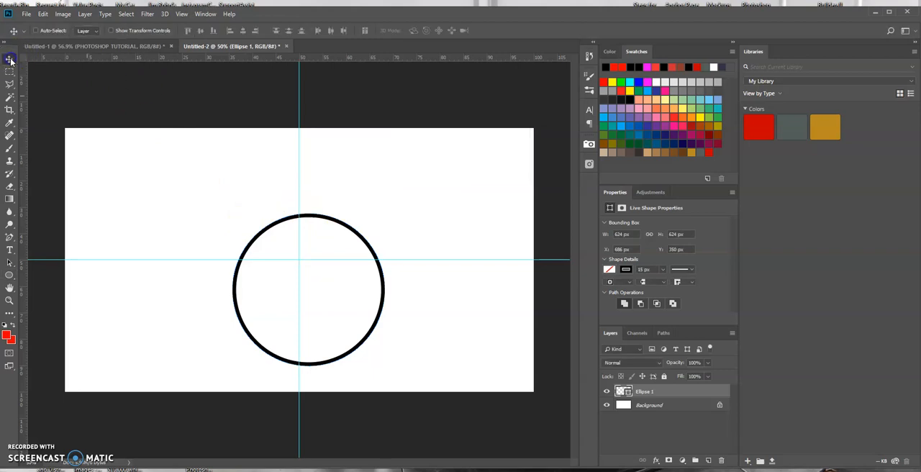
left_click_drag(315, 282, 303, 252)
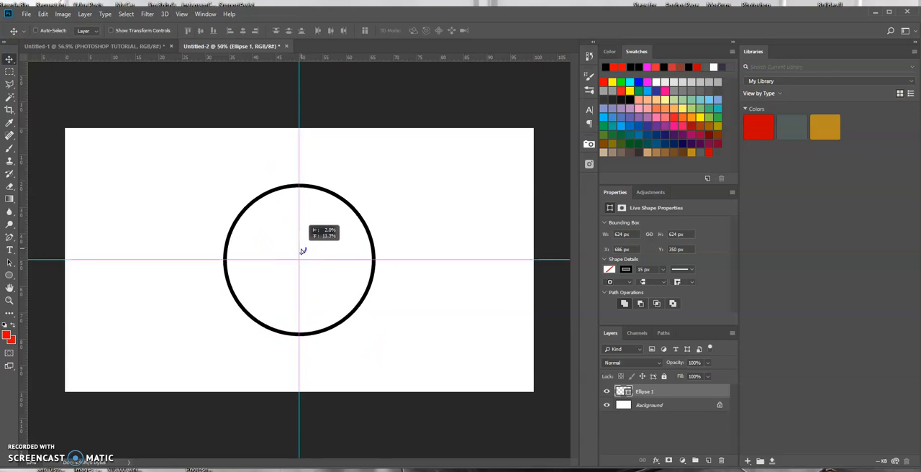
left_click_drag(303, 252, 301, 250)
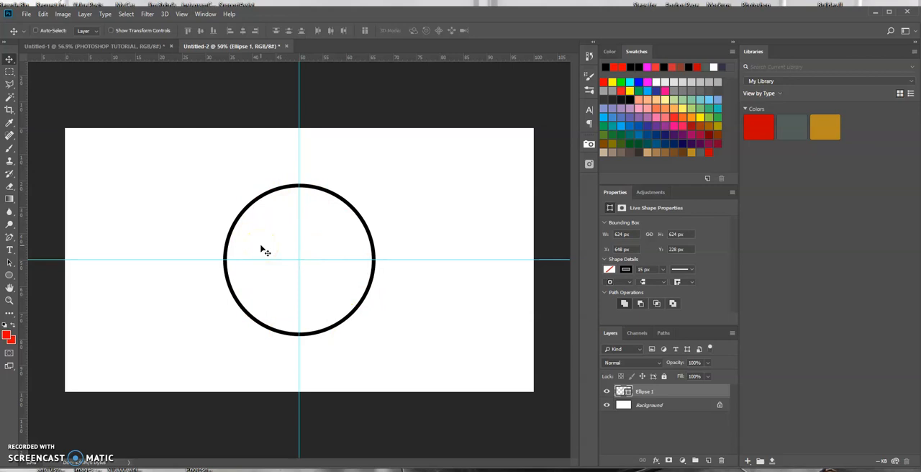
Step: Draw a circular path about 728 px wide from the guide intersection, concentric with the black circle, using the Ellipse tool in Path mode
left_click(10, 275)
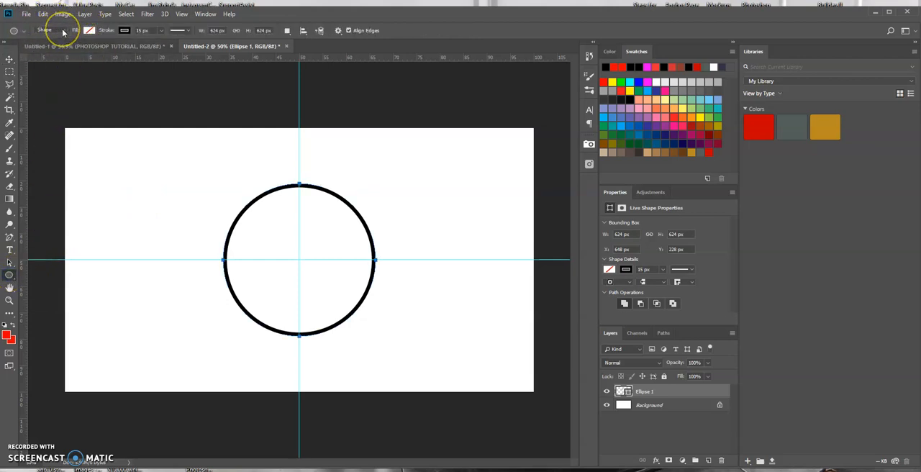
left_click(62, 30)
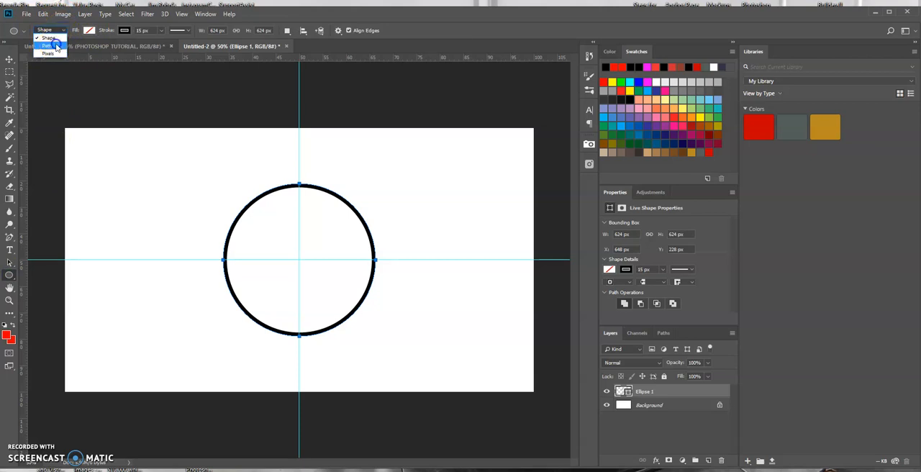
left_click(52, 45)
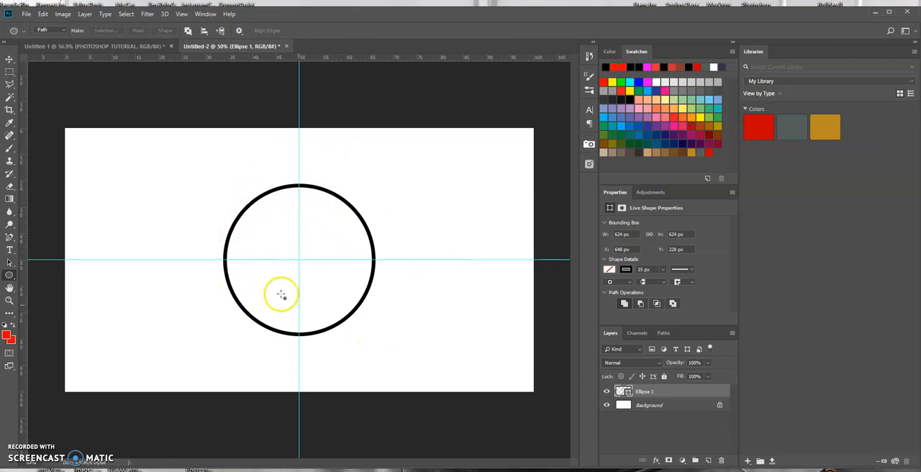
left_click(299, 262)
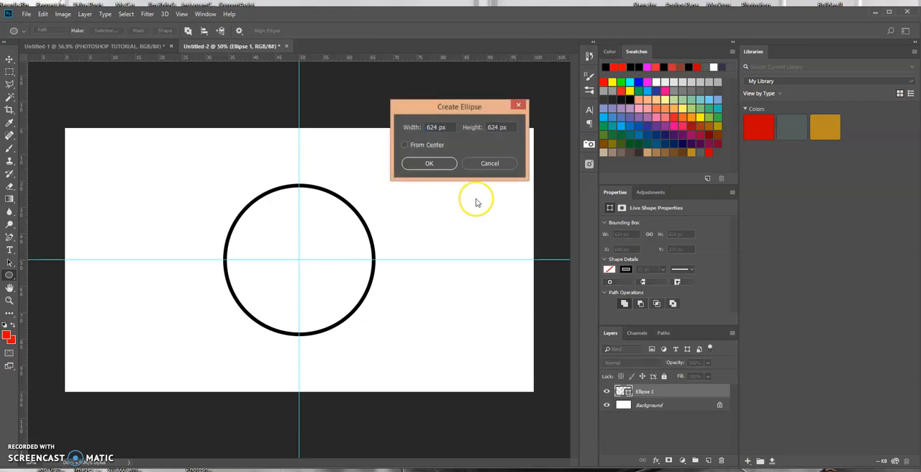
left_click(490, 163)
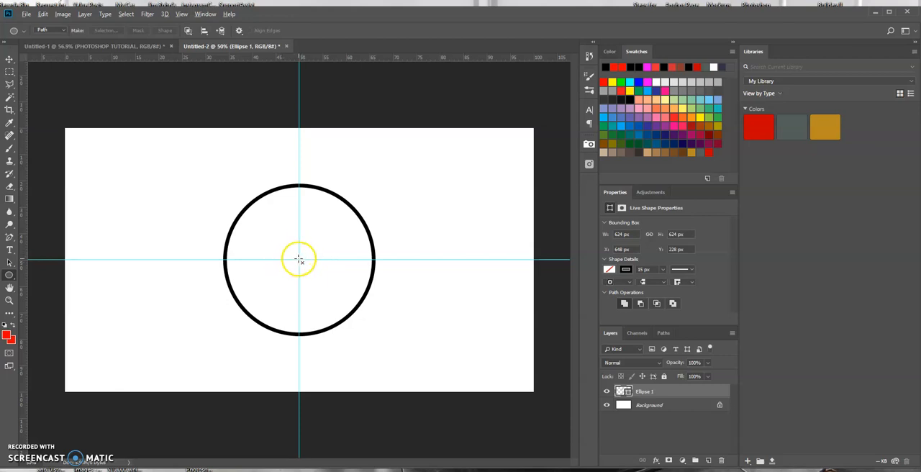
left_click_drag(299, 260, 403, 350)
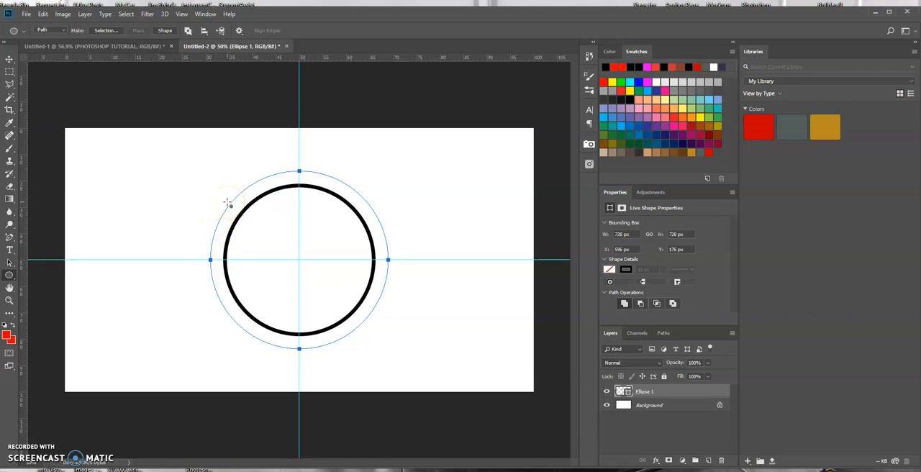
left_click(11, 249)
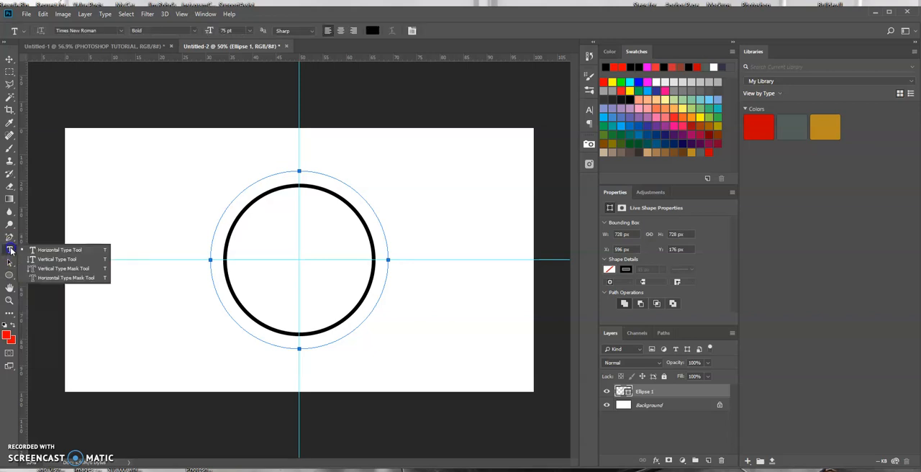
left_click(40, 250)
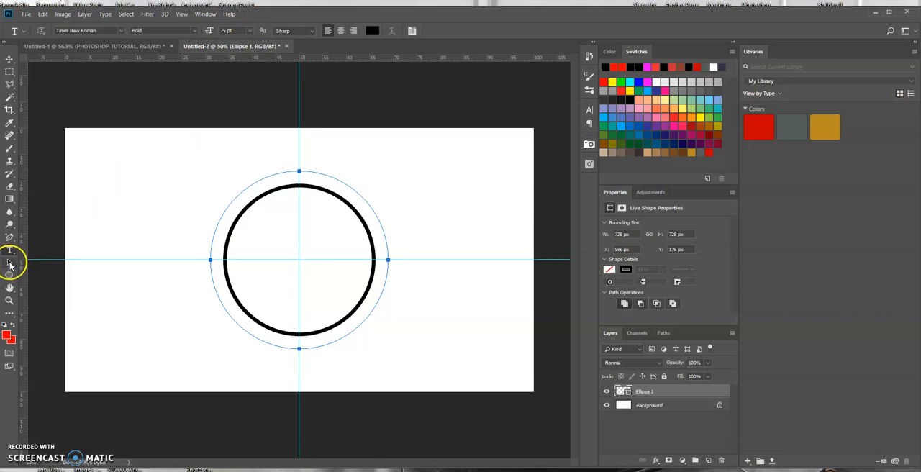
left_click(10, 264)
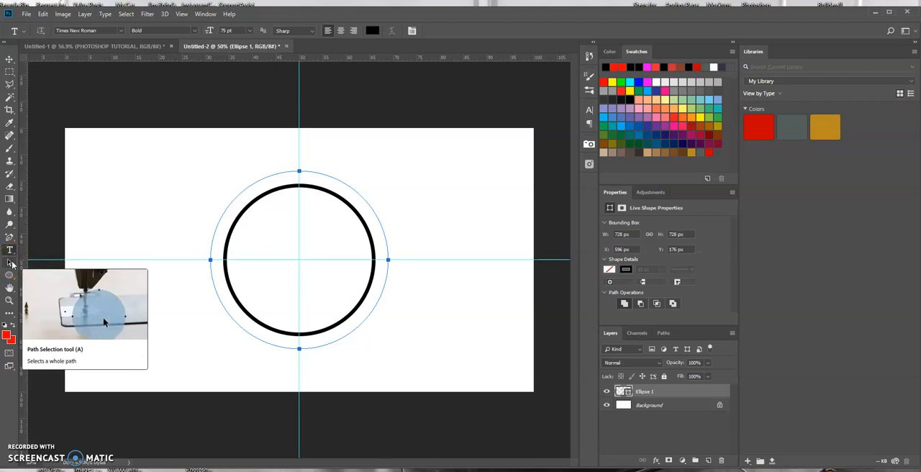
left_click(10, 264)
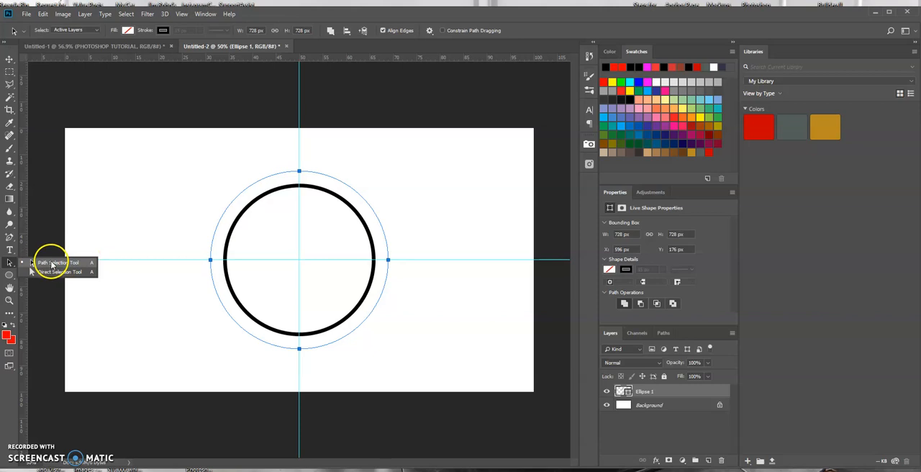
left_click(52, 264)
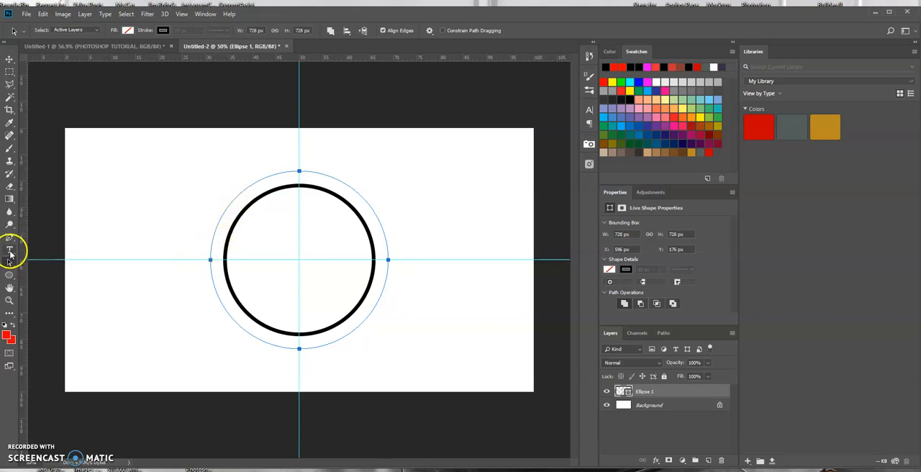
Step: Add the horizontal text PHOTOSHOP TUTORIAL along the circular path, starting at its left side just above the horizontal guide
left_click(10, 251)
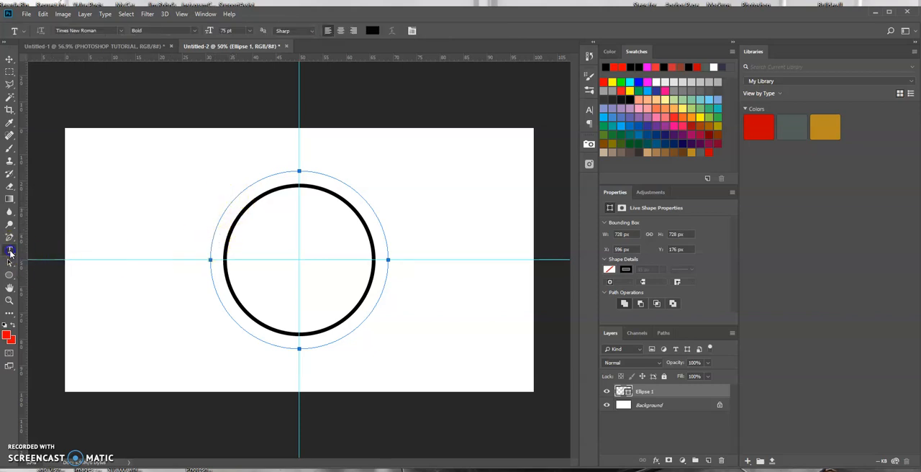
left_click(200, 229)
left_click(210, 247)
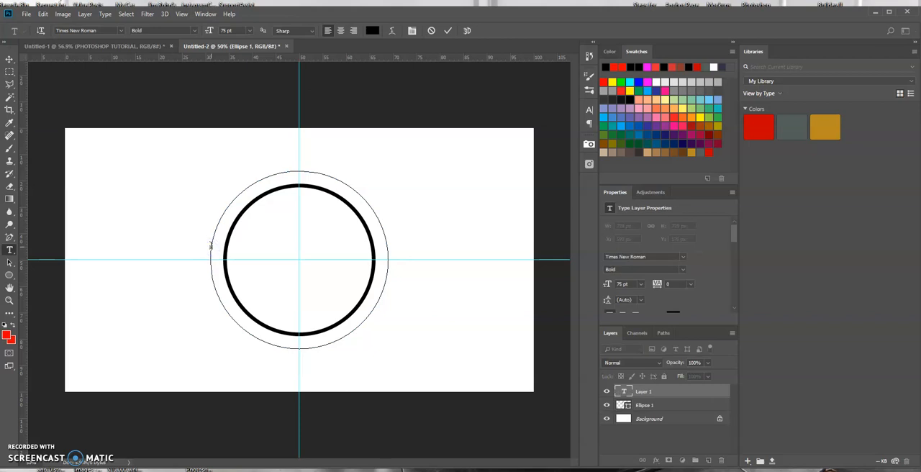
type("PHOTO")
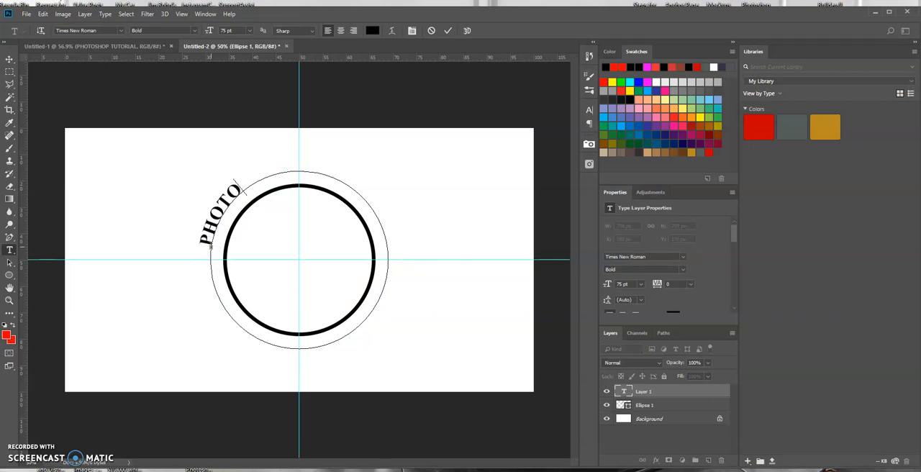
type("SHOP TUTORIAL")
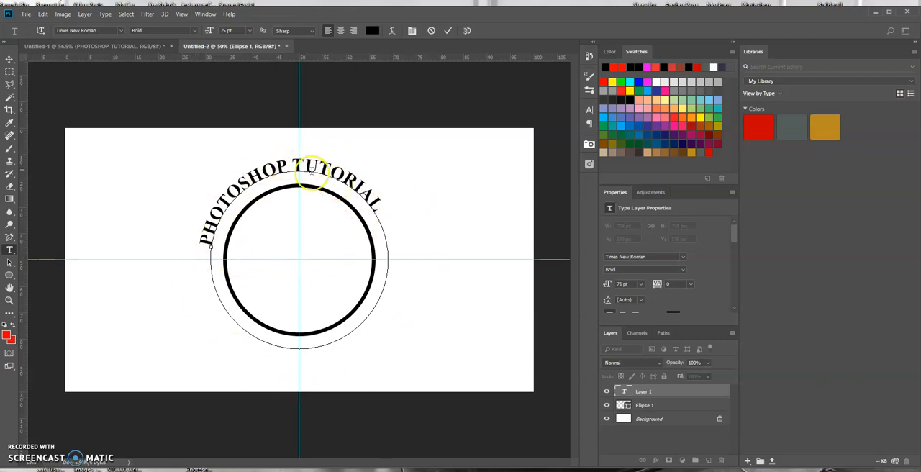
left_click(448, 32)
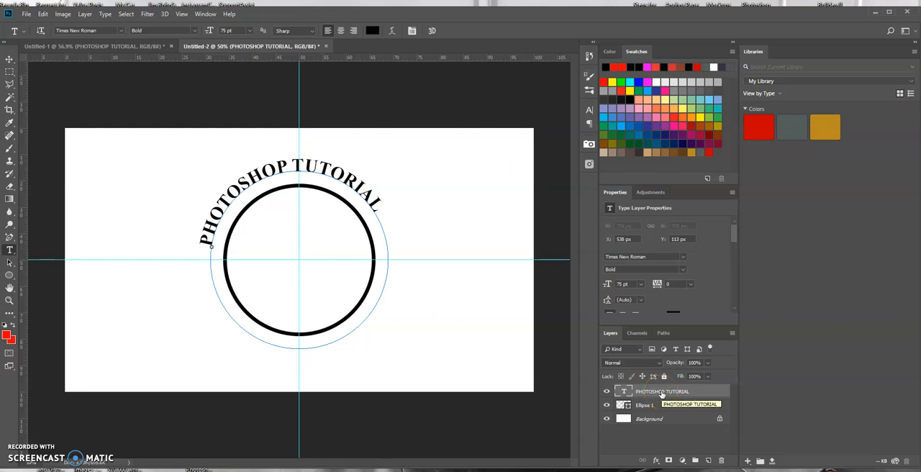
Step: Free-transform the text layer with its pivot at the guide intersection, rotating it about -0.41°
left_click(650, 388)
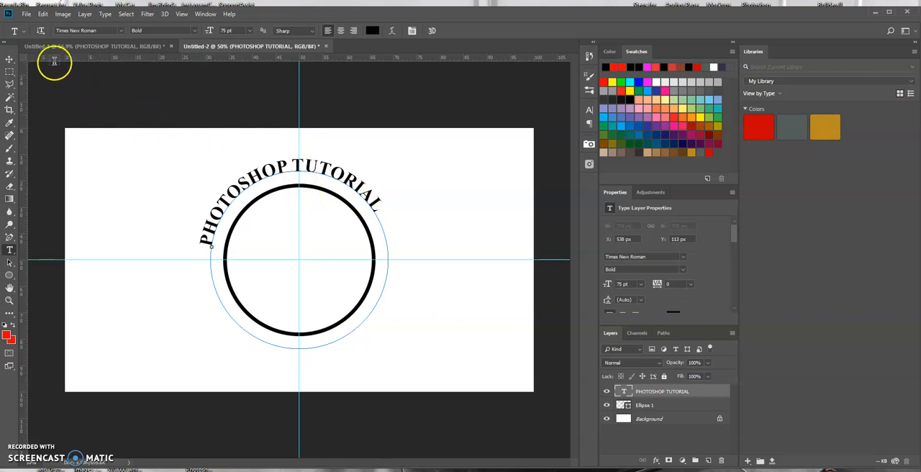
left_click(10, 60)
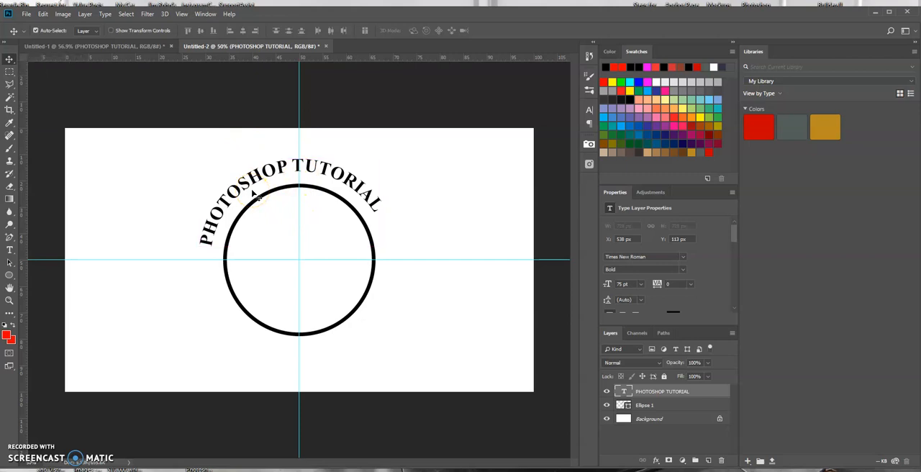
key("ctrl+t")
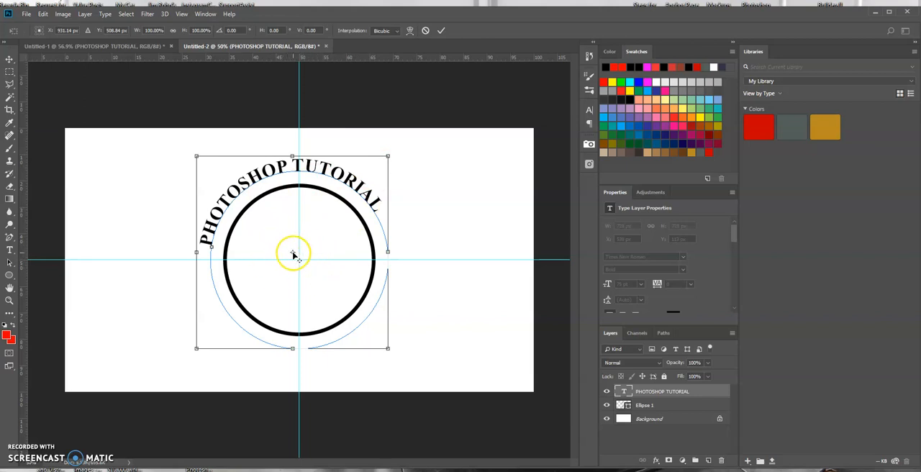
left_click_drag(294, 255, 300, 260)
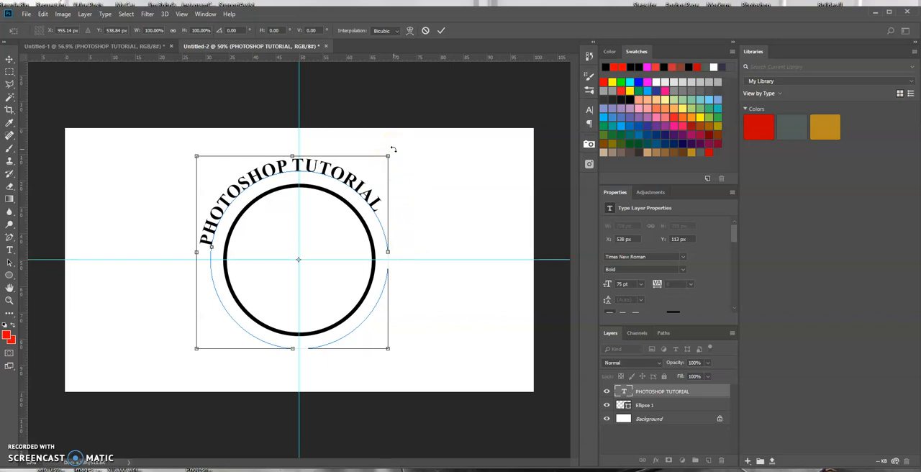
left_click_drag(400, 160, 375, 168)
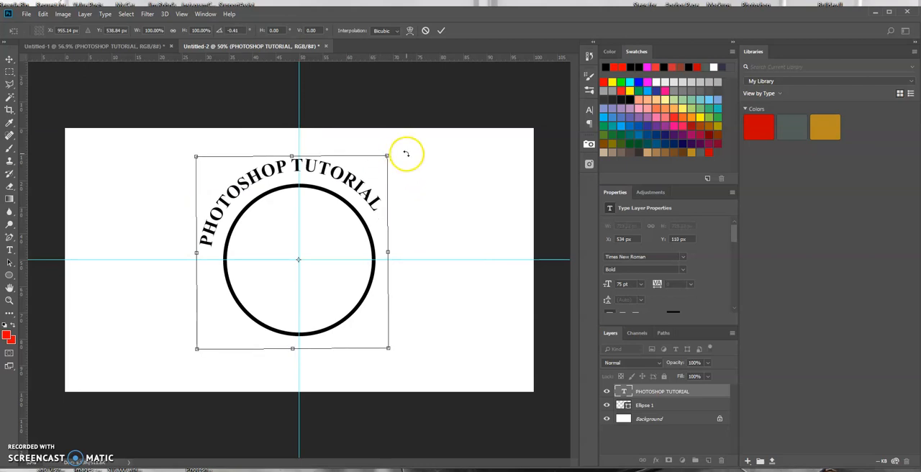
key("Return")
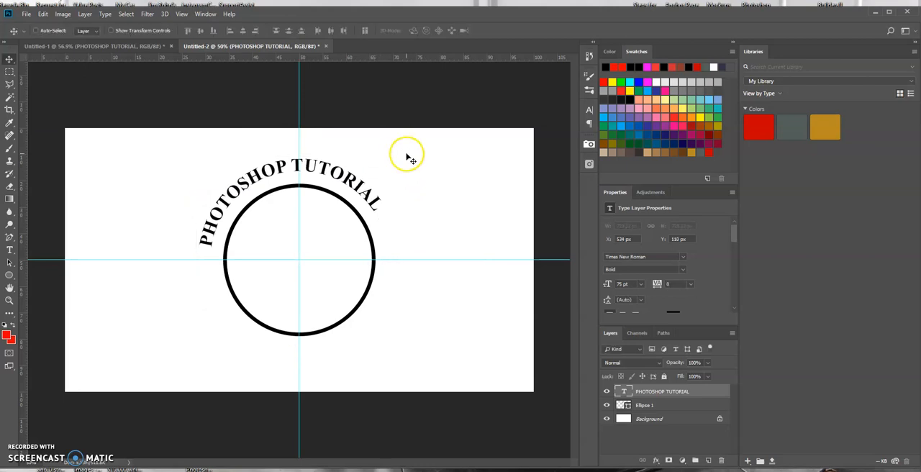
Step: Slide the text clockwise along its circular path with the Path Selection tool so it starts at the circle's upper left
left_click(9, 265)
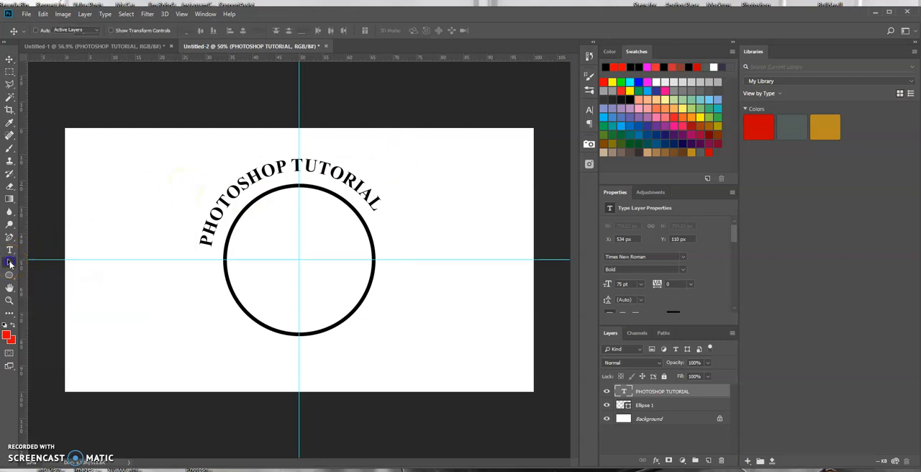
left_click(43, 265)
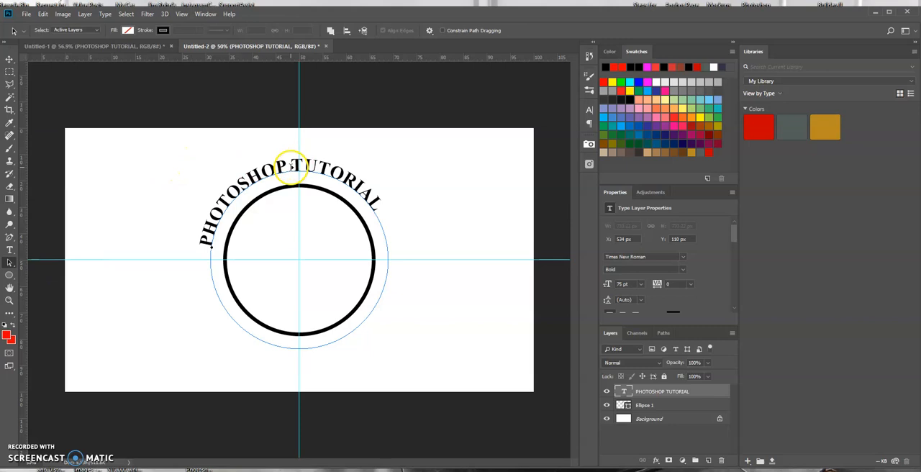
mouse_move(289, 166)
left_mouse_down()
mouse_move(277, 155)
mouse_move(288, 166)
left_mouse_up()
left_click_drag(290, 167, 247, 164)
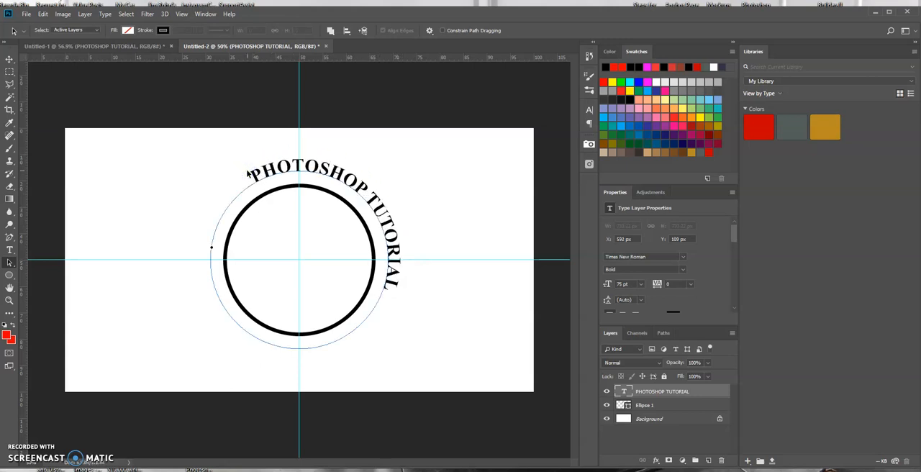